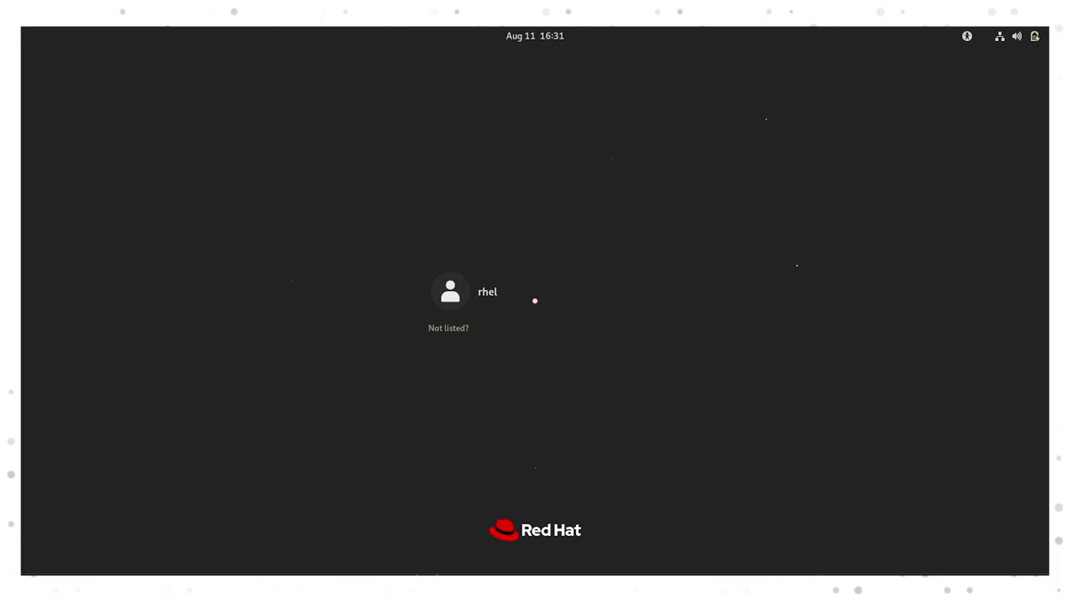
Sign in to the user account with its password using the Standard (Wayland) session.
click(437, 298)
text(rhel)
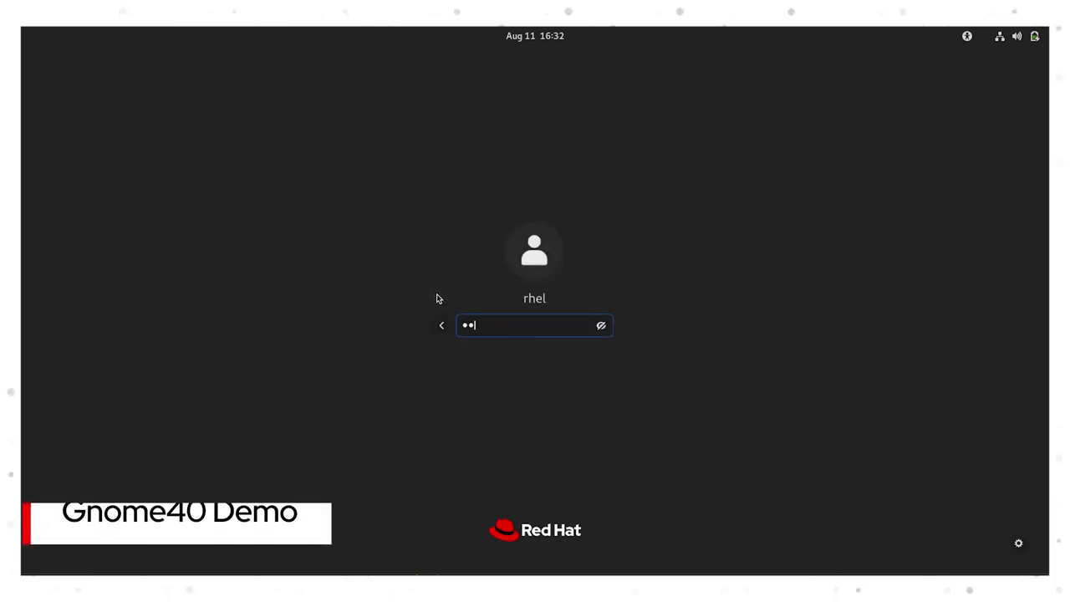
text(123)
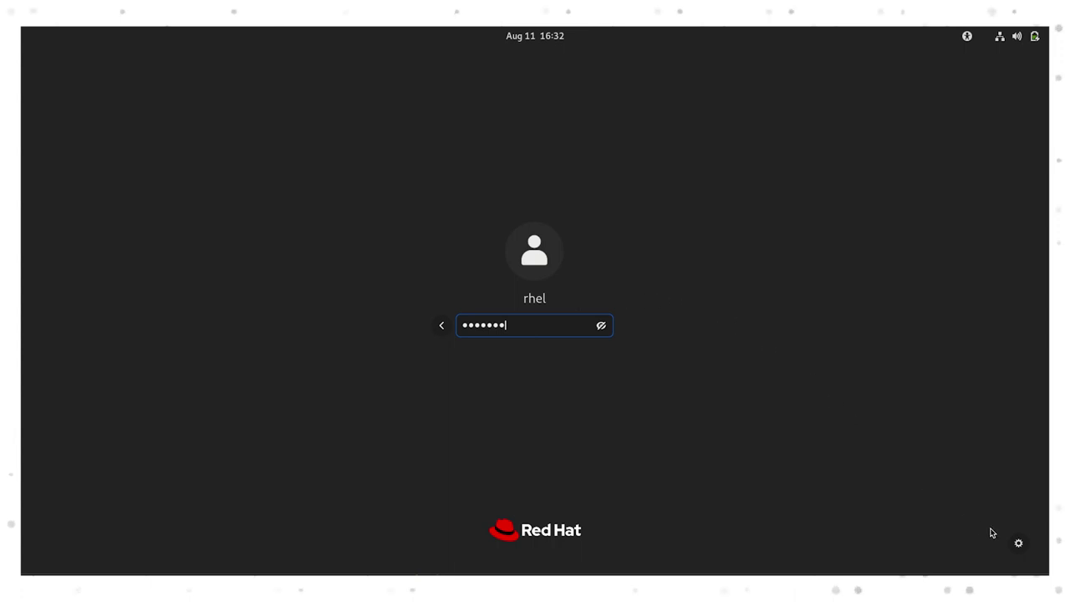
click(1015, 543)
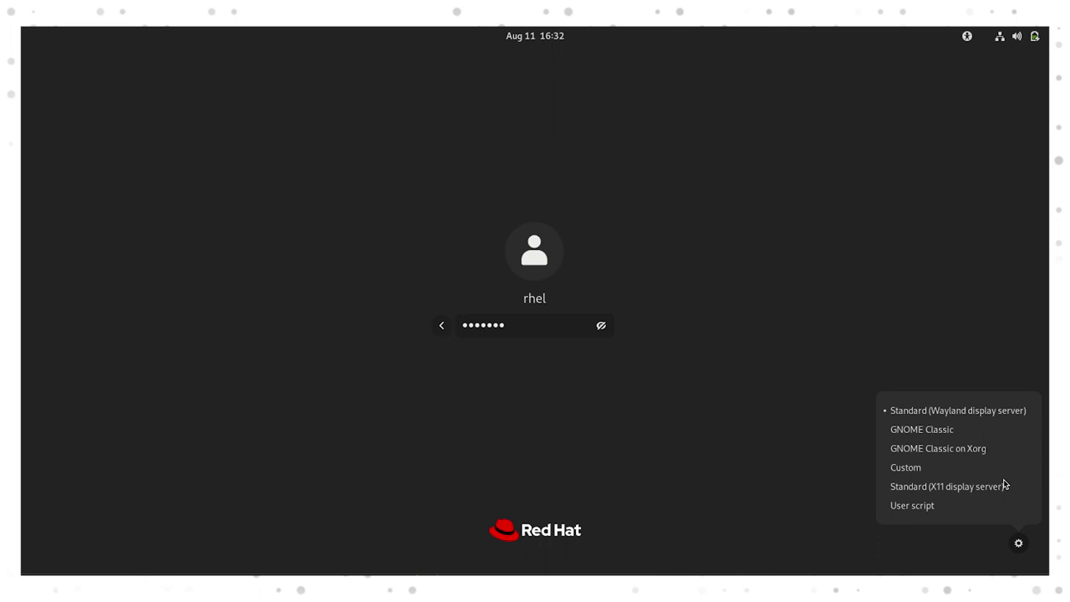
click(994, 410)
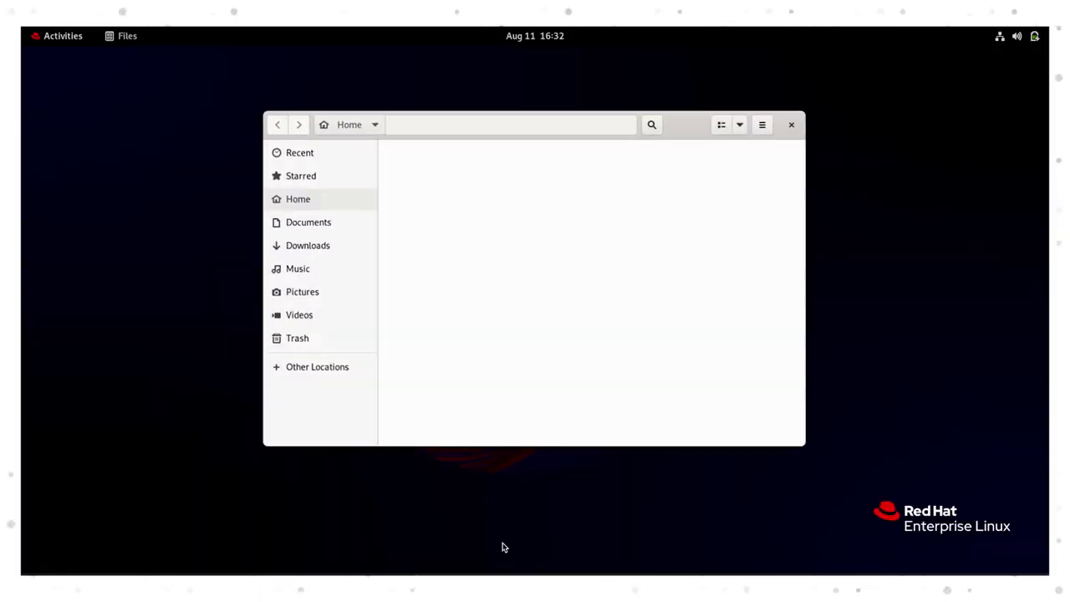
Launch a Terminal window from the dash, then show the installed applications grid.
key(super)
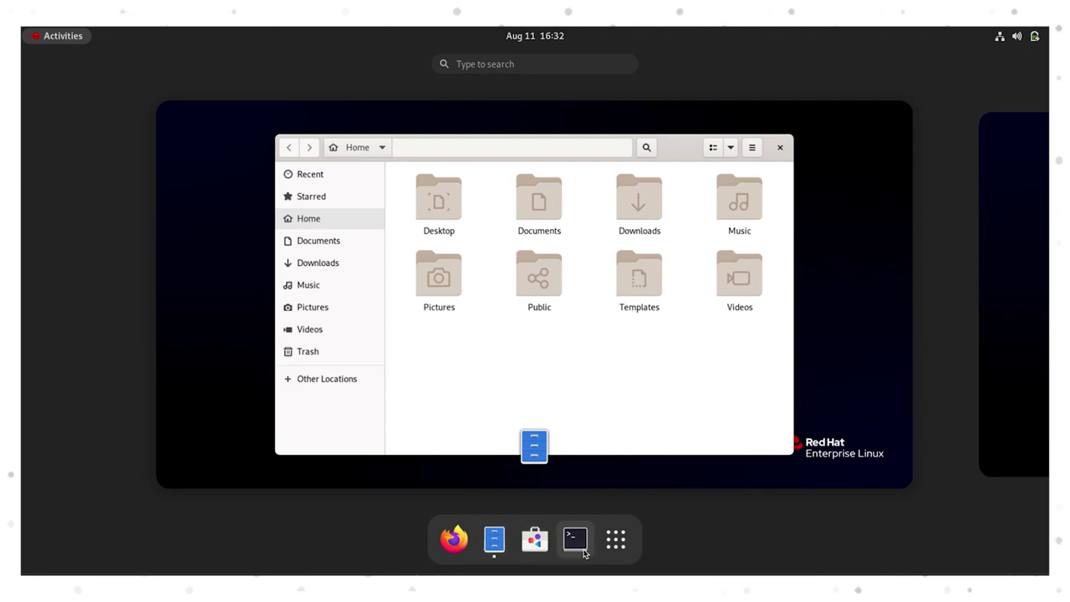
click(584, 552)
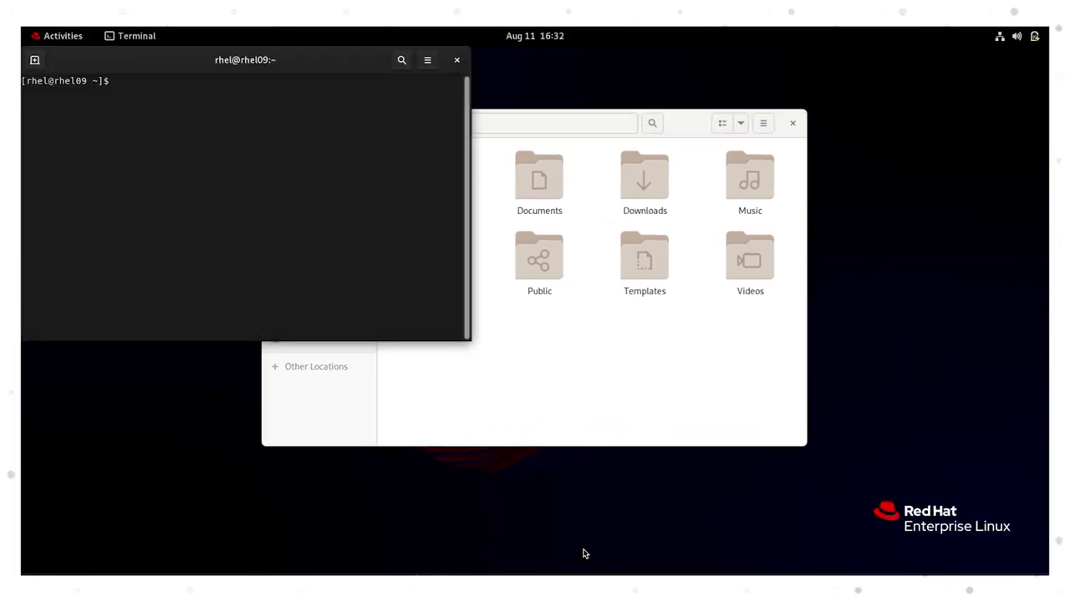
key(super)
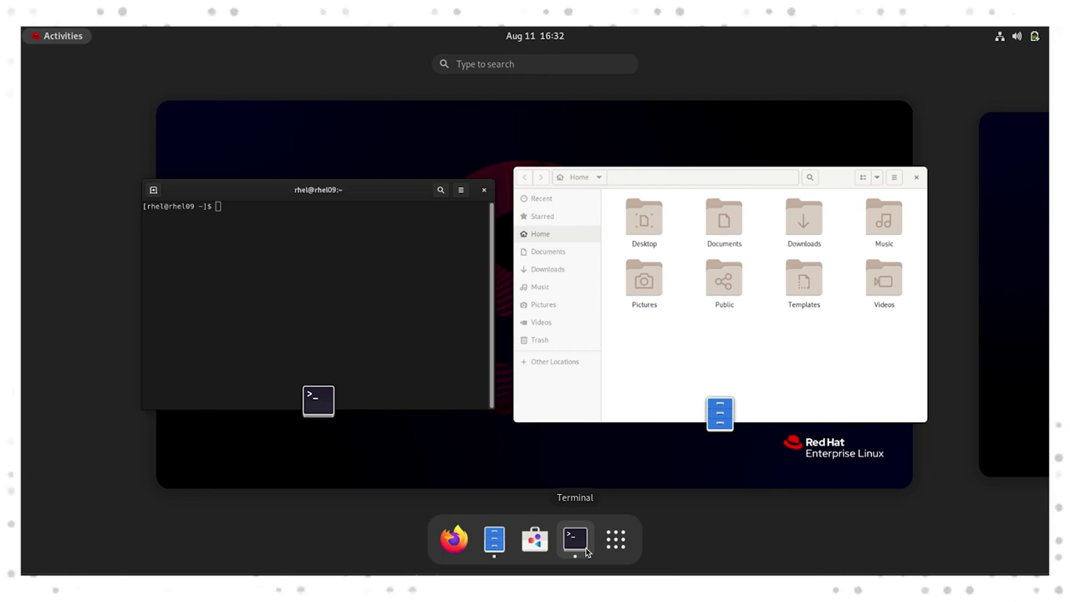
click(616, 539)
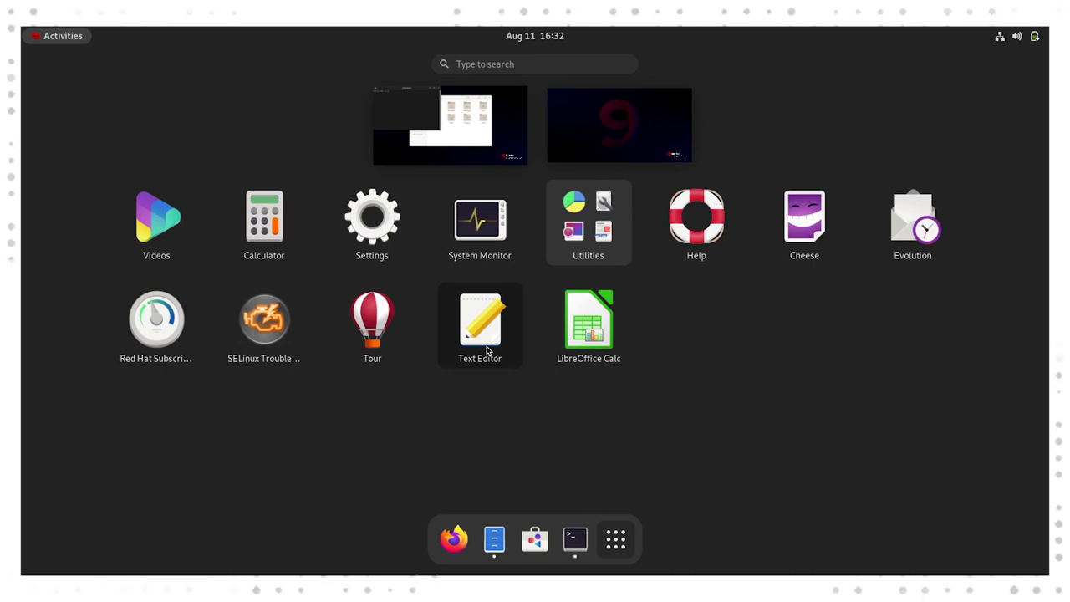
Drag Text Editor into the dash favourites, close the grid, and clear the 2+2 search.
drag(487, 351, 515, 538)
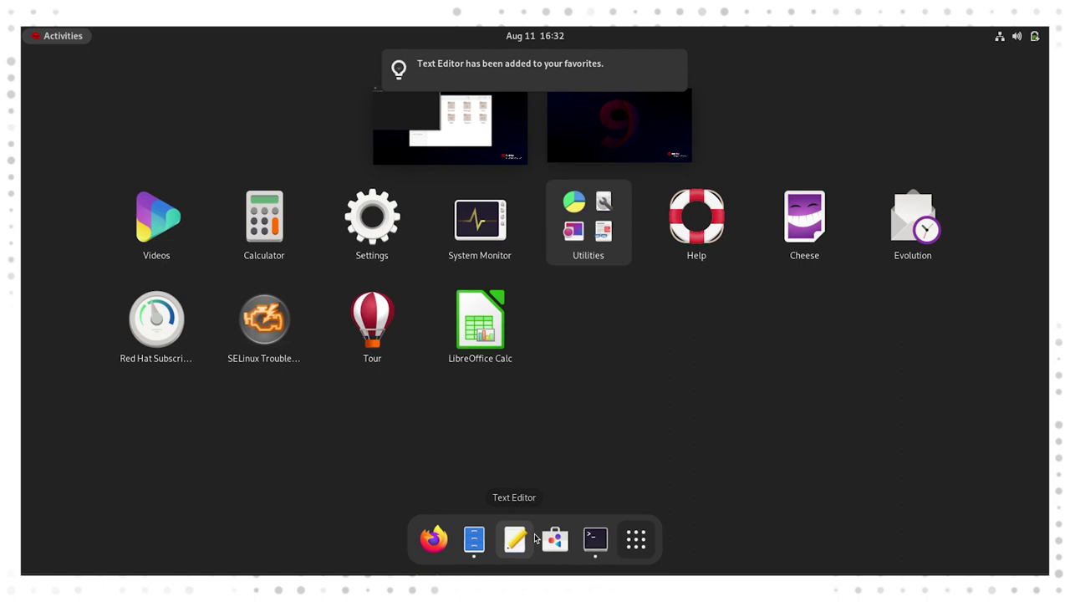
click(629, 541)
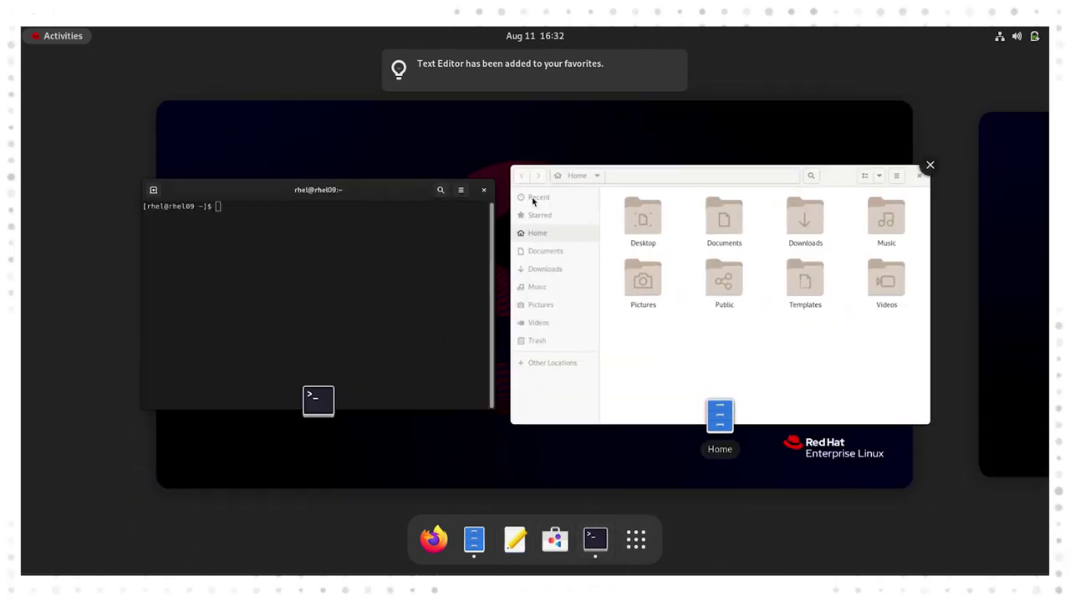
click(673, 66)
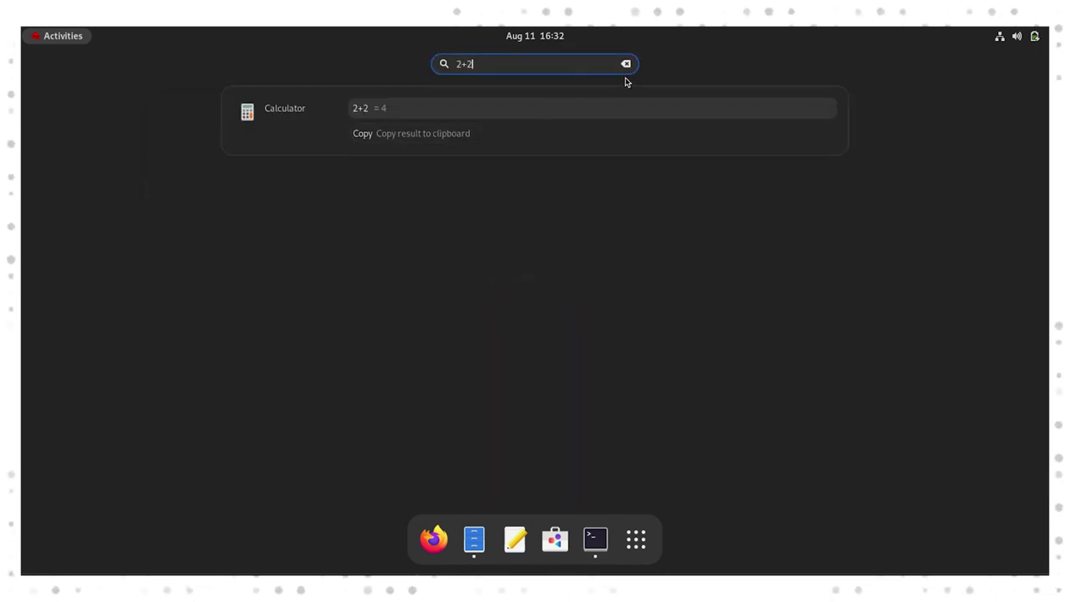
key(Escape)
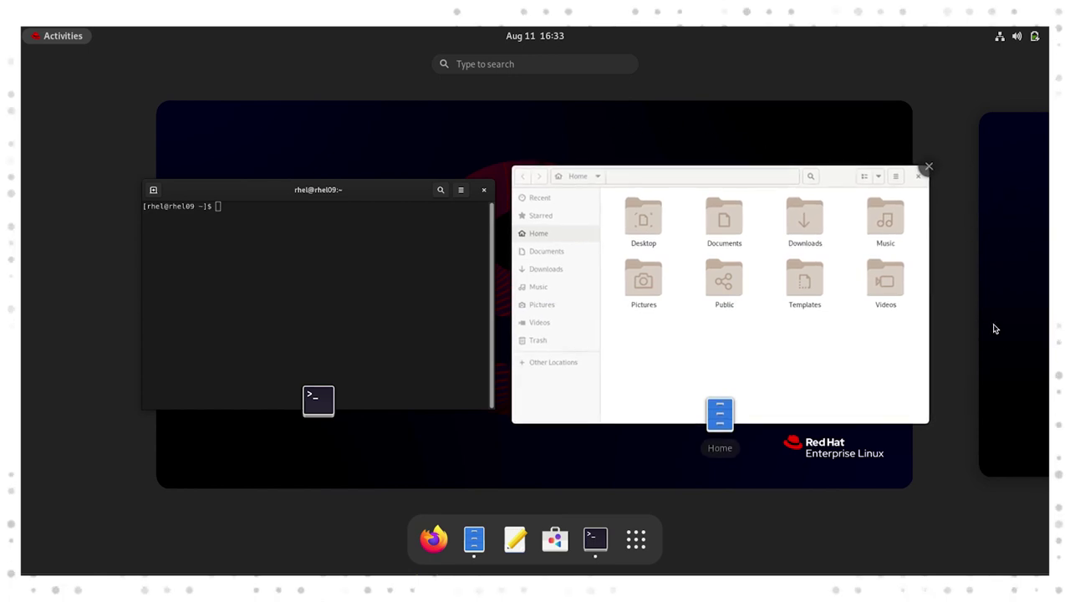
Drag the Files window onto a new second workspace, leaving Terminal on the first.
drag(727, 237, 1044, 267)
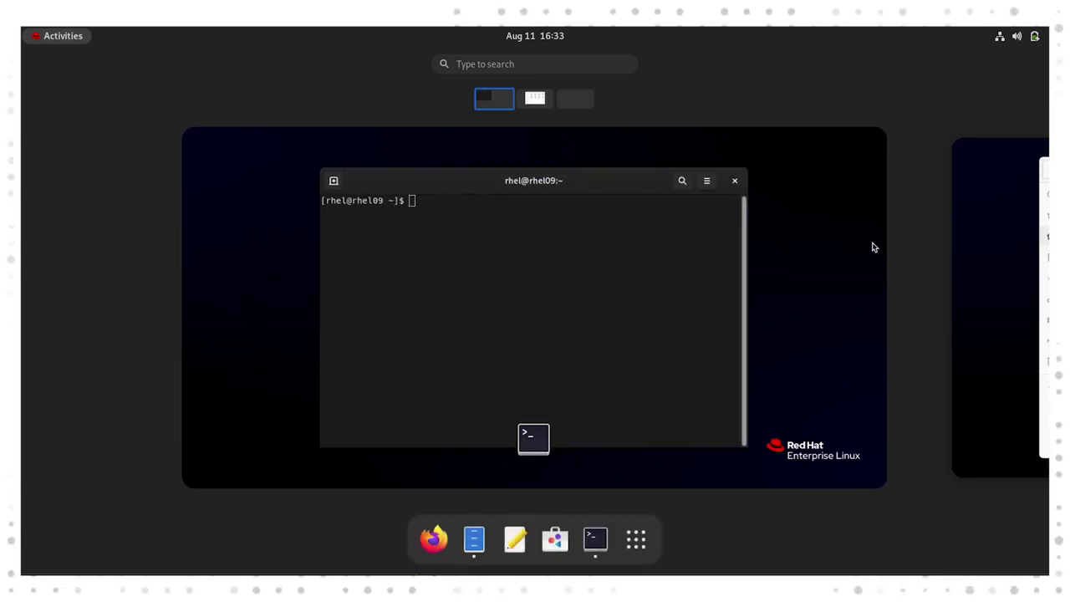
scroll(871, 247, down, 1)
scroll(871, 248, up, 1)
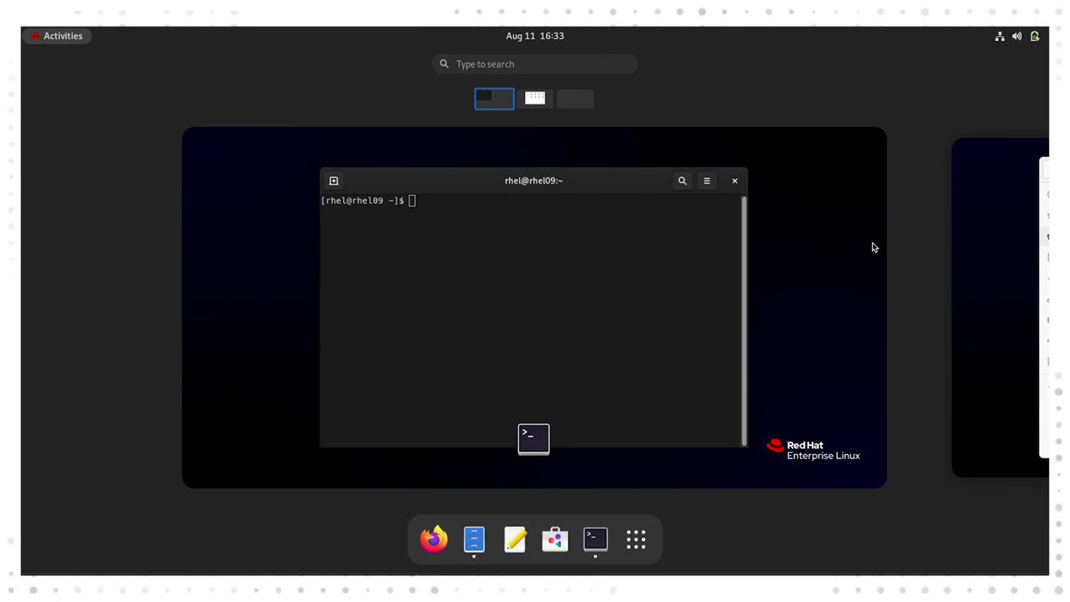
click(871, 247)
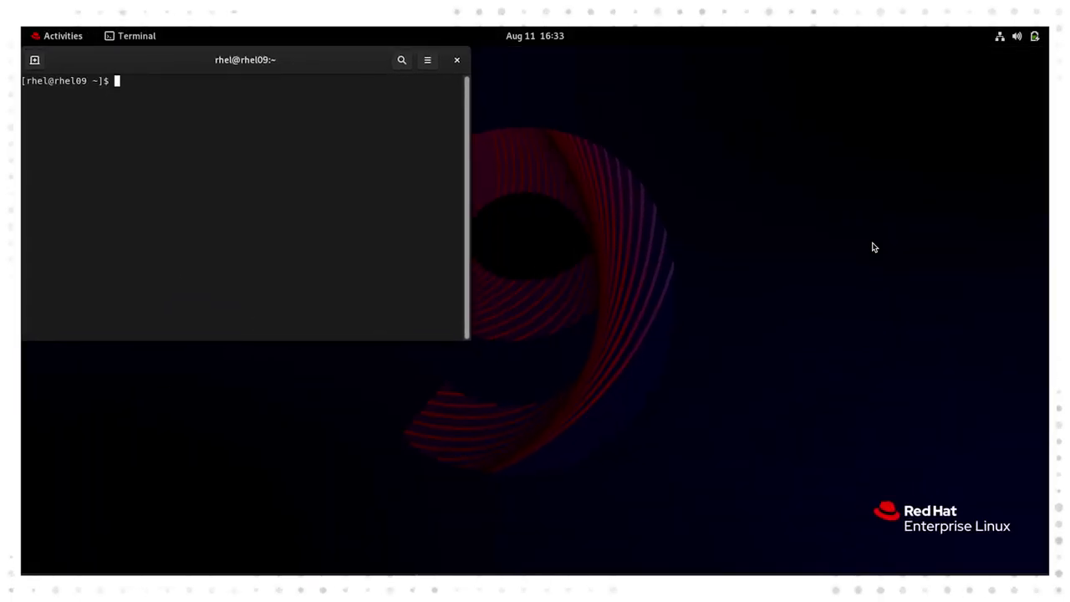
key(super)
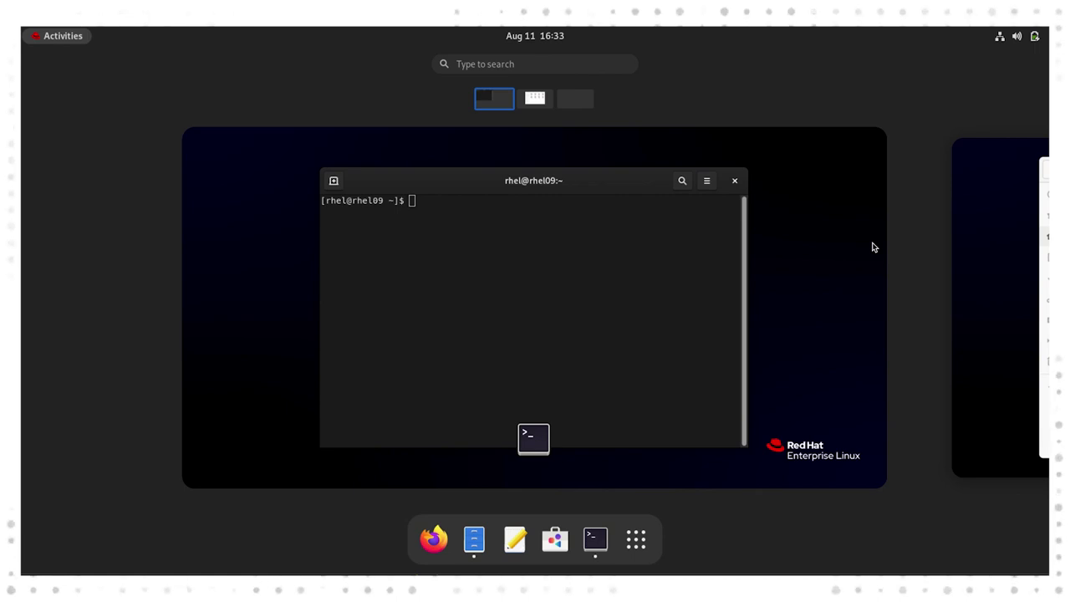
key(super)
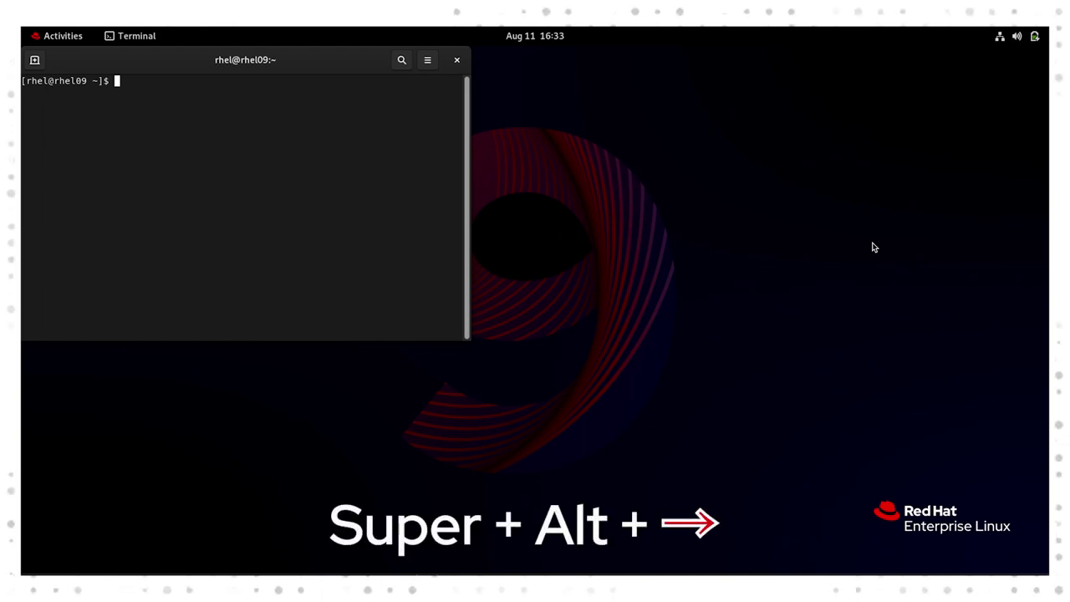
key(super+alt+Right)
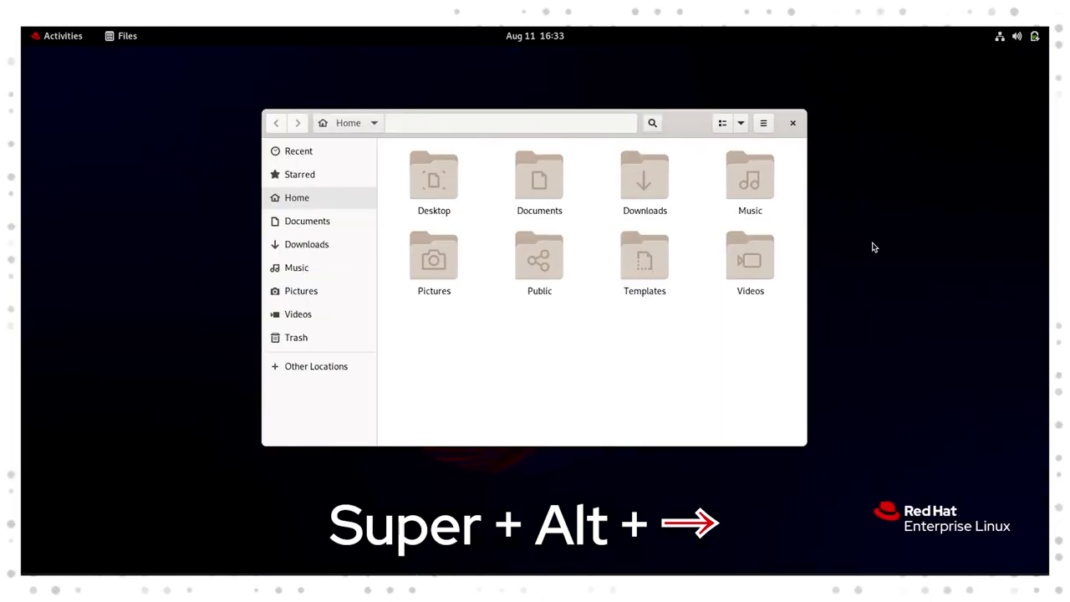
key(super+alt+Left)
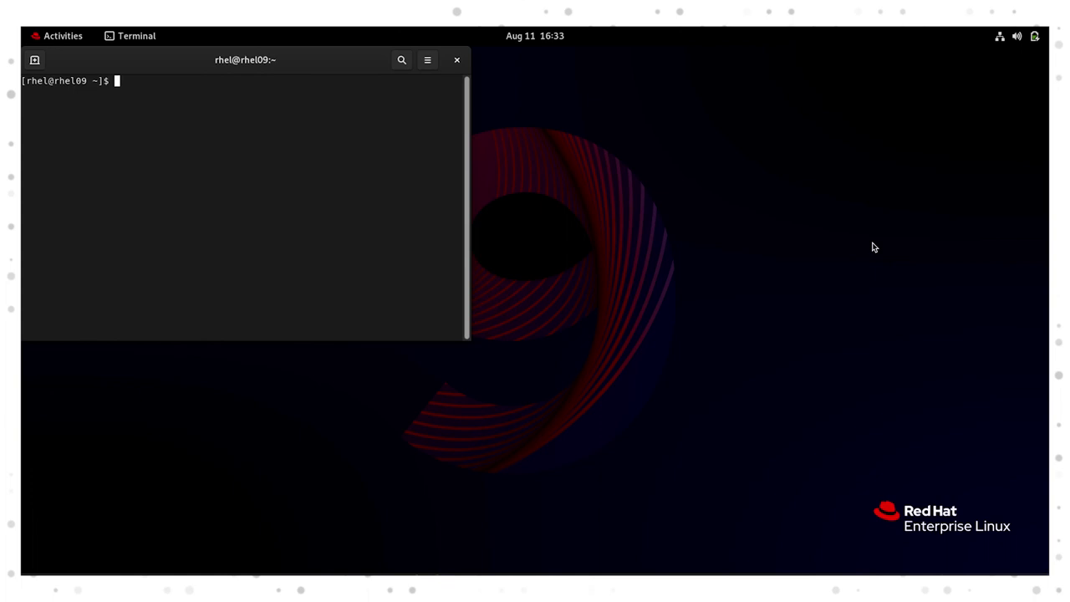
key(super)
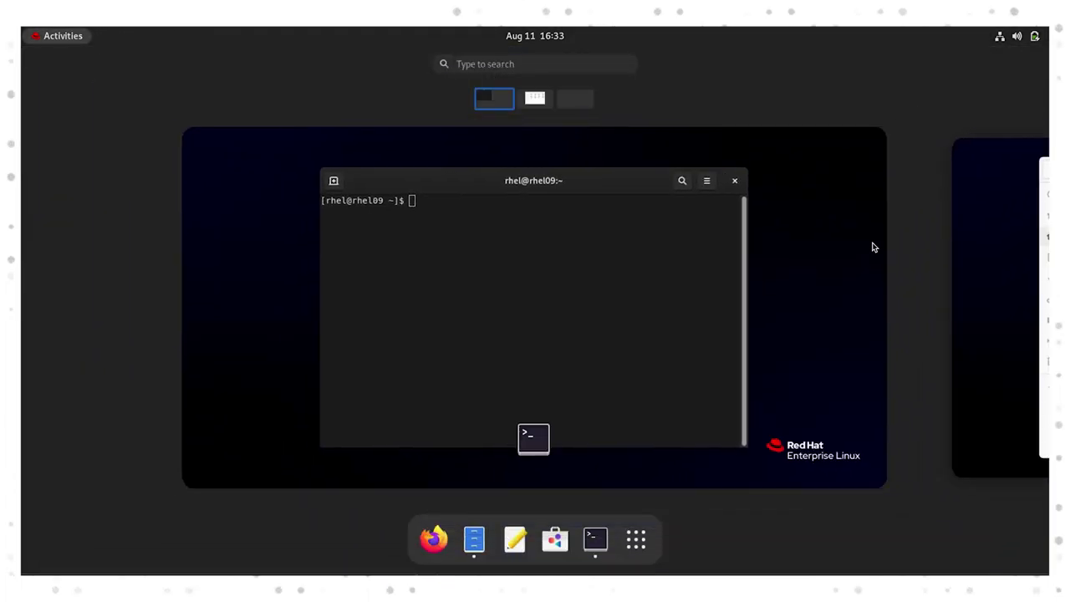
key(super)
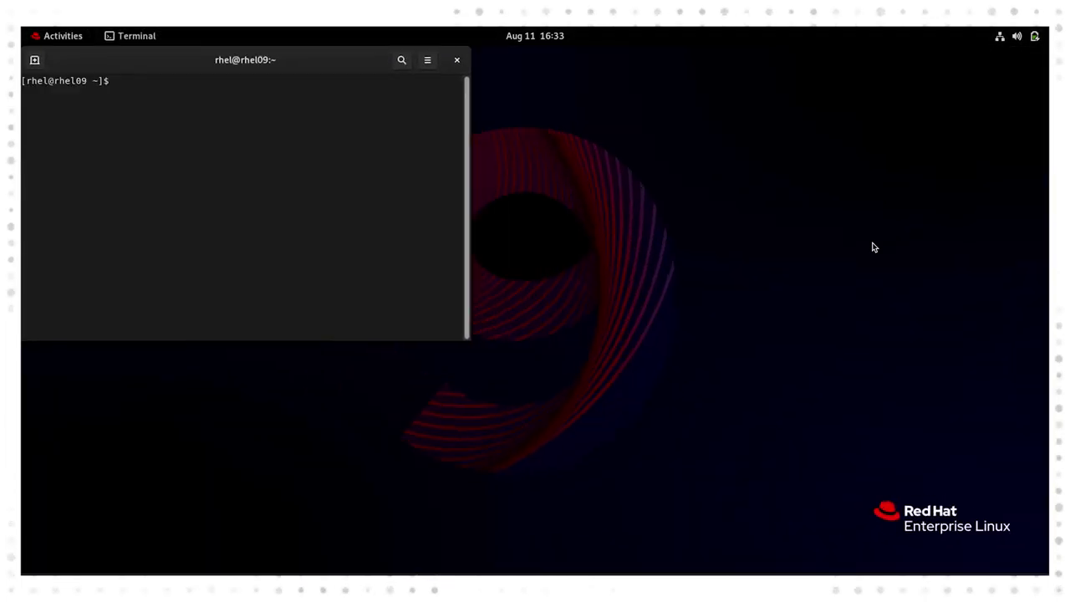
key(super)
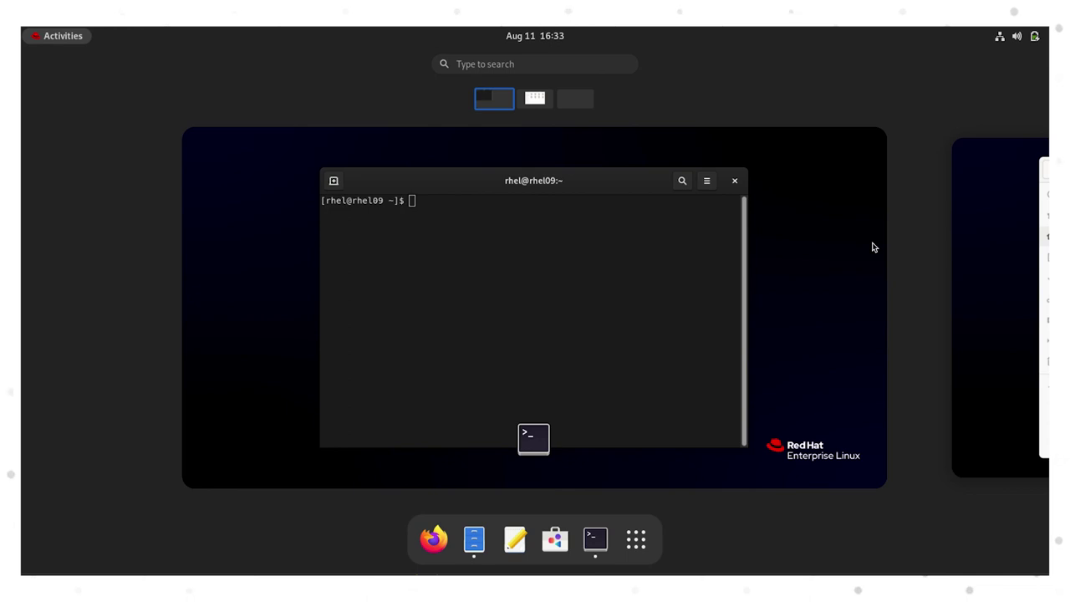
Launch Software via the 'soft' Activities search and move its window right.
text(soft)
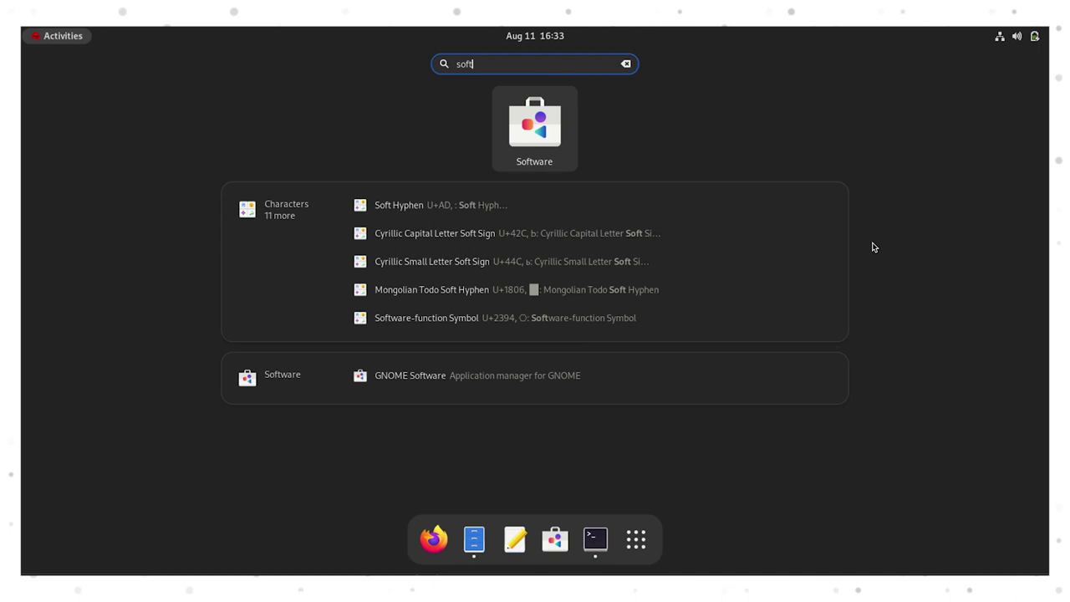
key(Return)
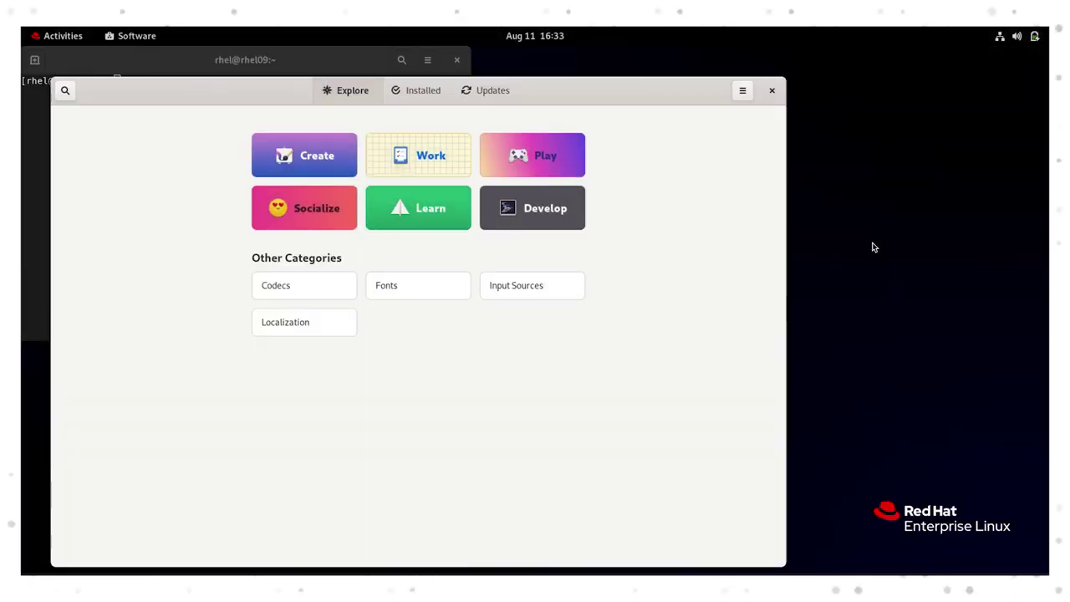
drag(671, 95, 784, 69)
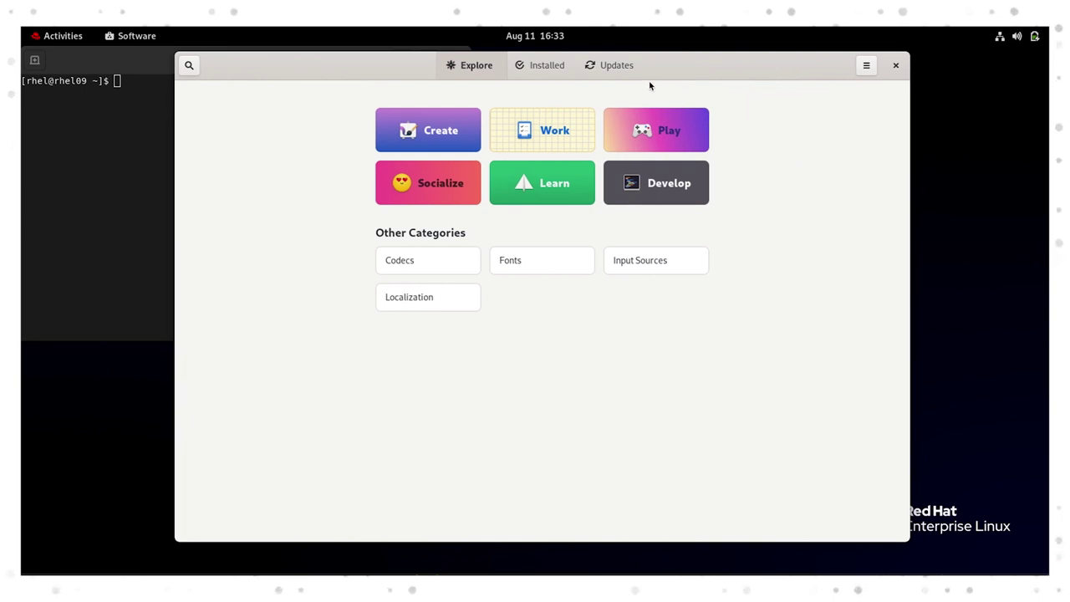
Browse the Installed tab's list of installed applications.
click(545, 70)
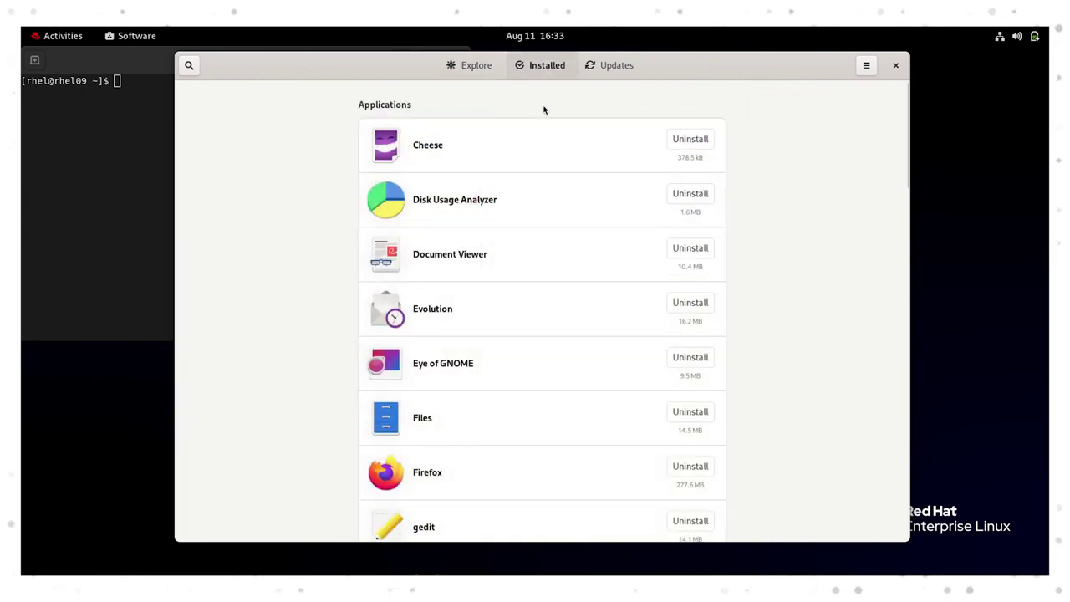
scroll(544, 109, down, 10)
scroll(543, 110, down, 1)
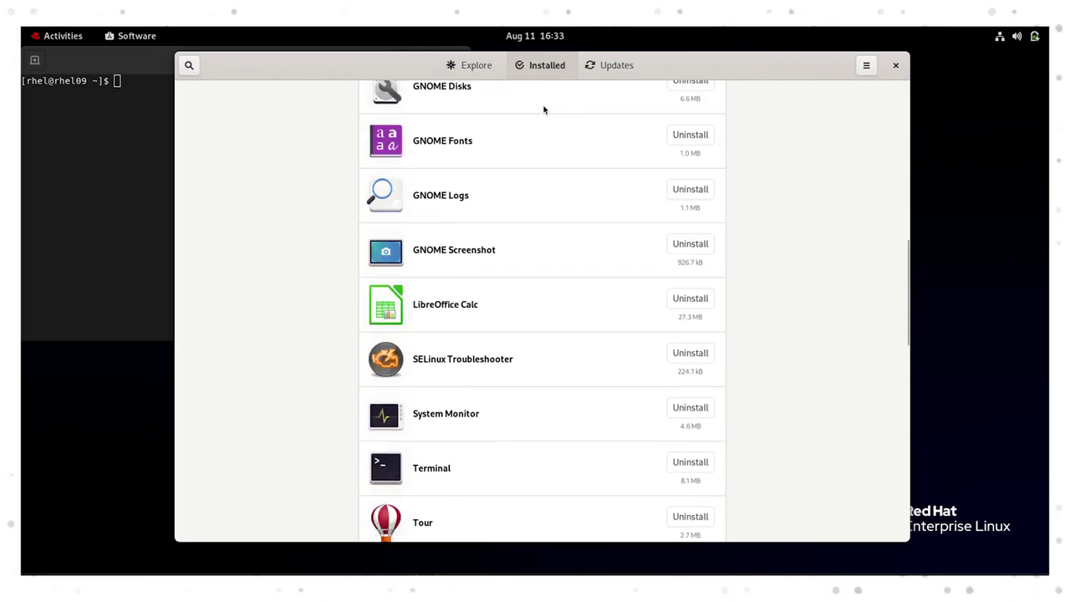
scroll(543, 109, up, 11)
scroll(543, 109, up, 1)
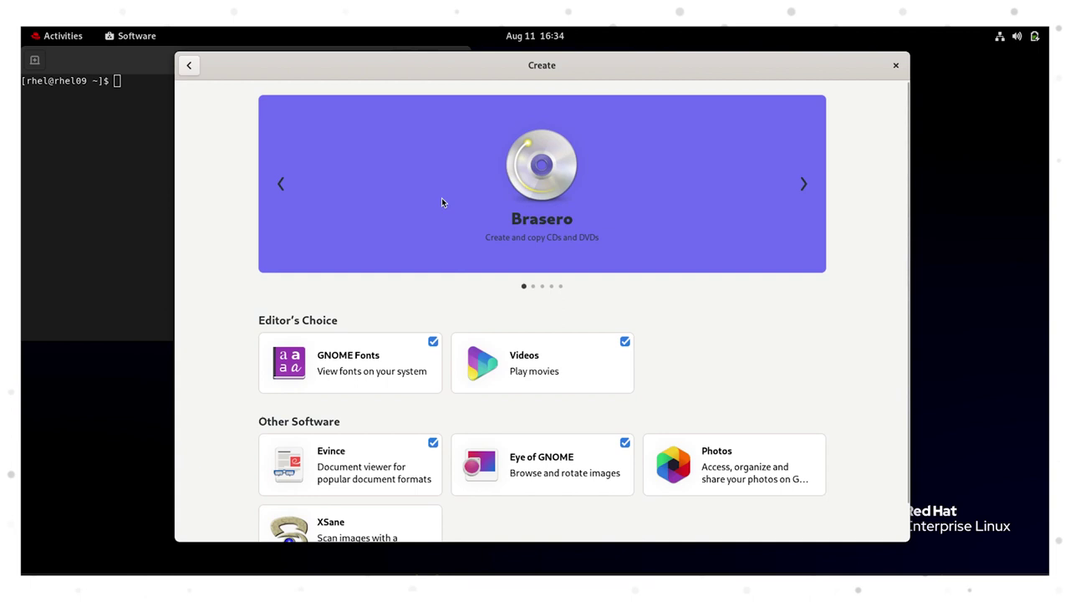
Search for 'libr' and scroll through the results.
click(189, 65)
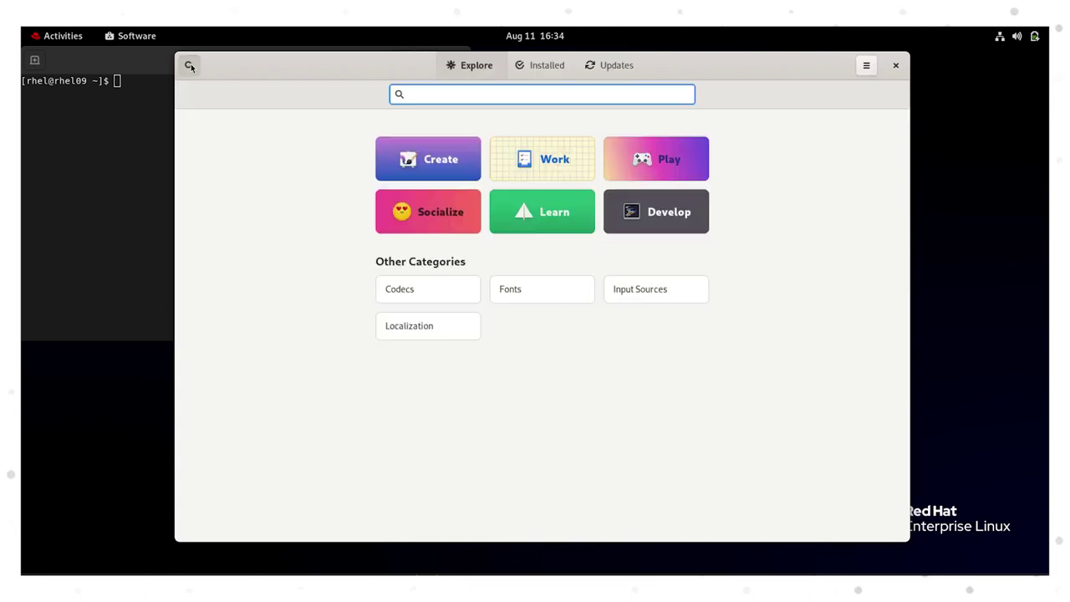
text(libr)
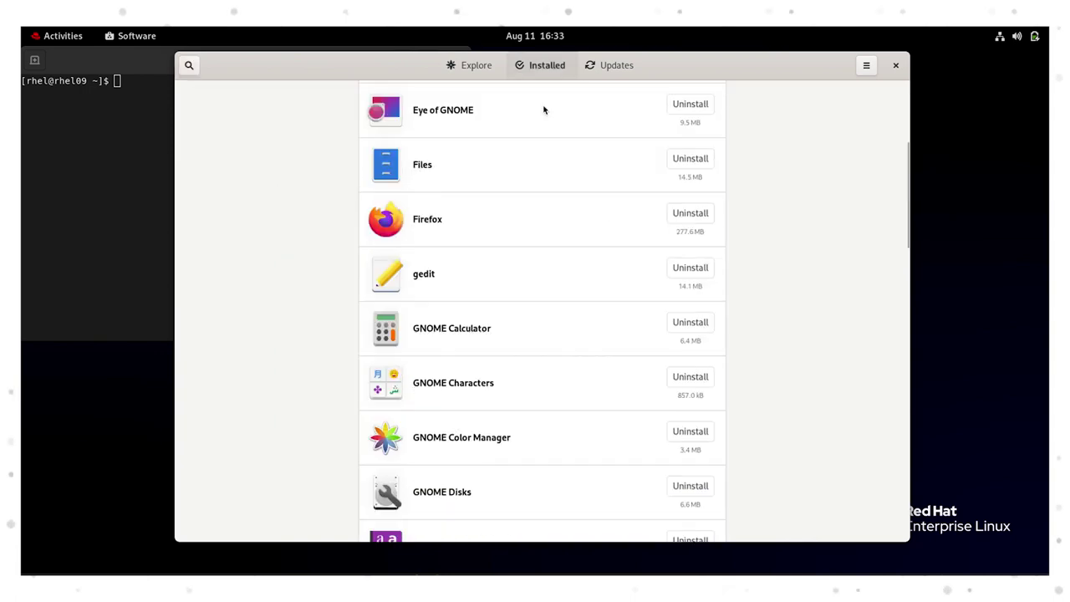
scroll(543, 110, down, 5)
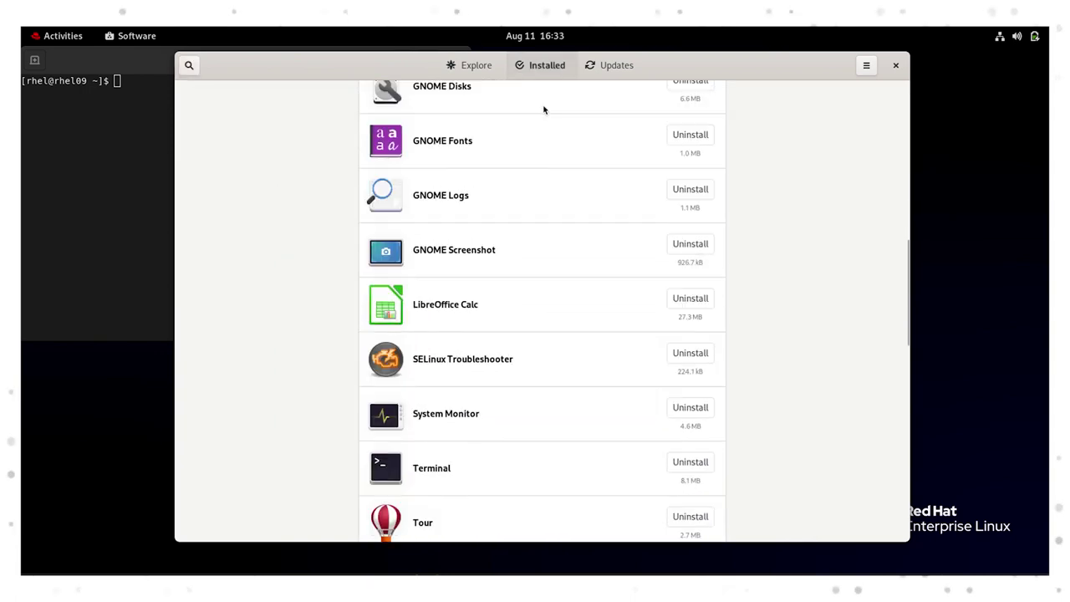
scroll(543, 109, up, 10)
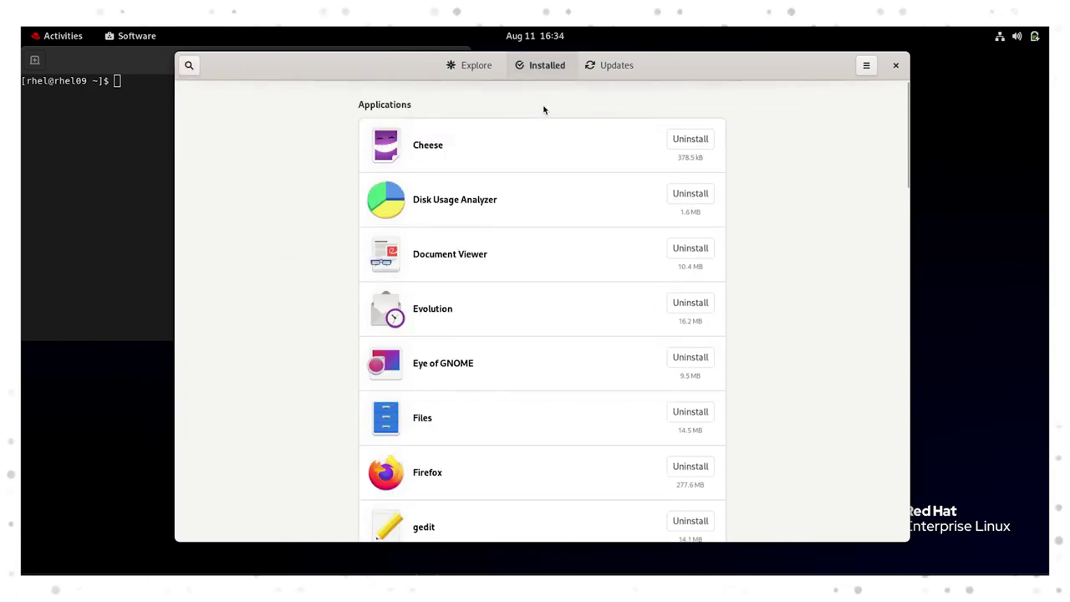
Check the Updates tab, then search 'libr' again from the Explore overview.
click(603, 72)
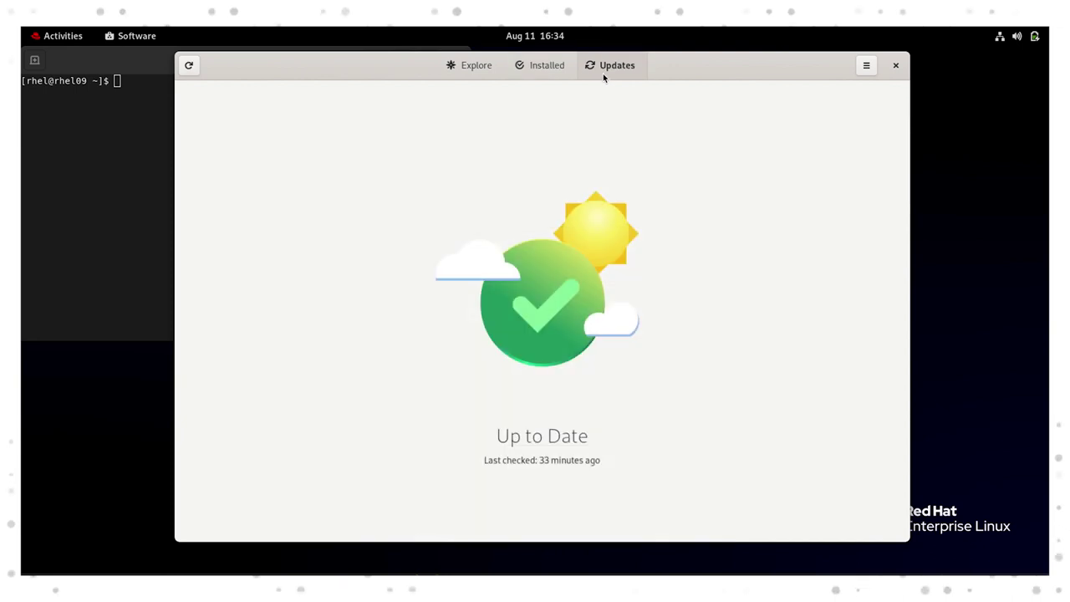
click(470, 65)
click(190, 66)
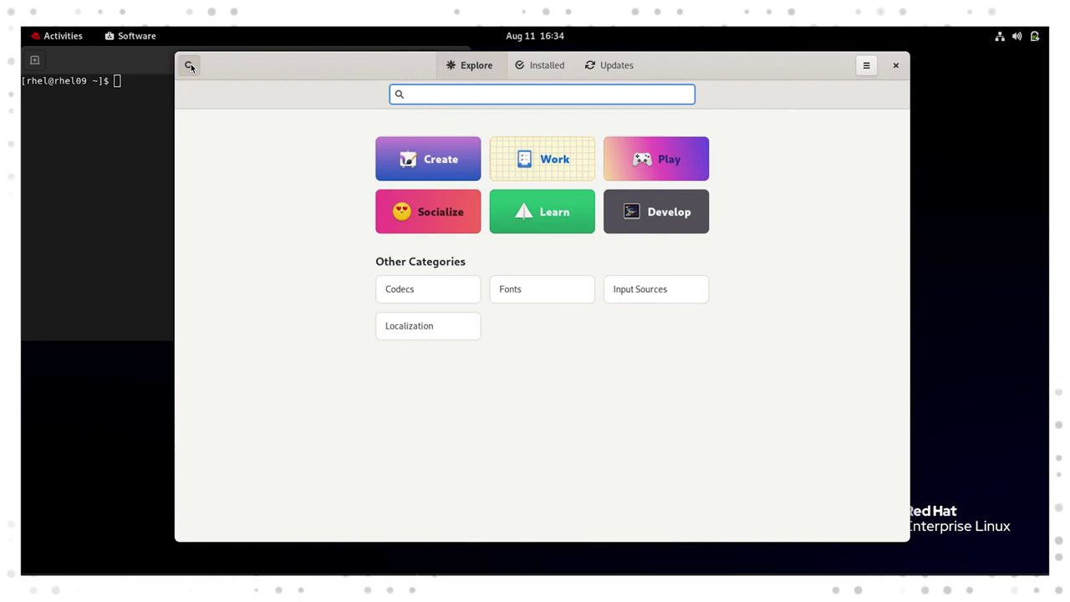
text(libr)
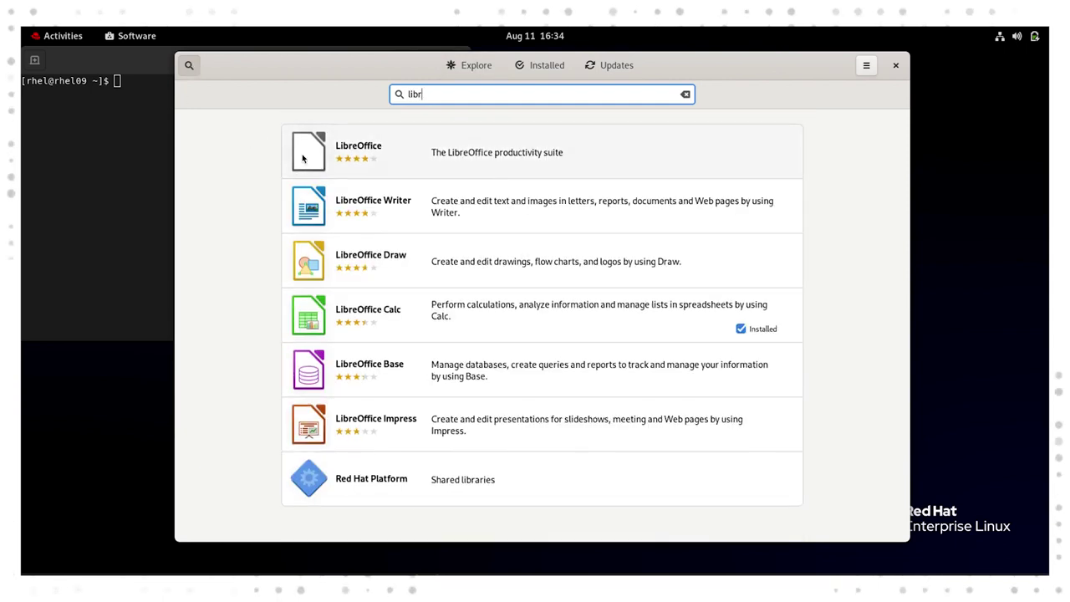
click(305, 153)
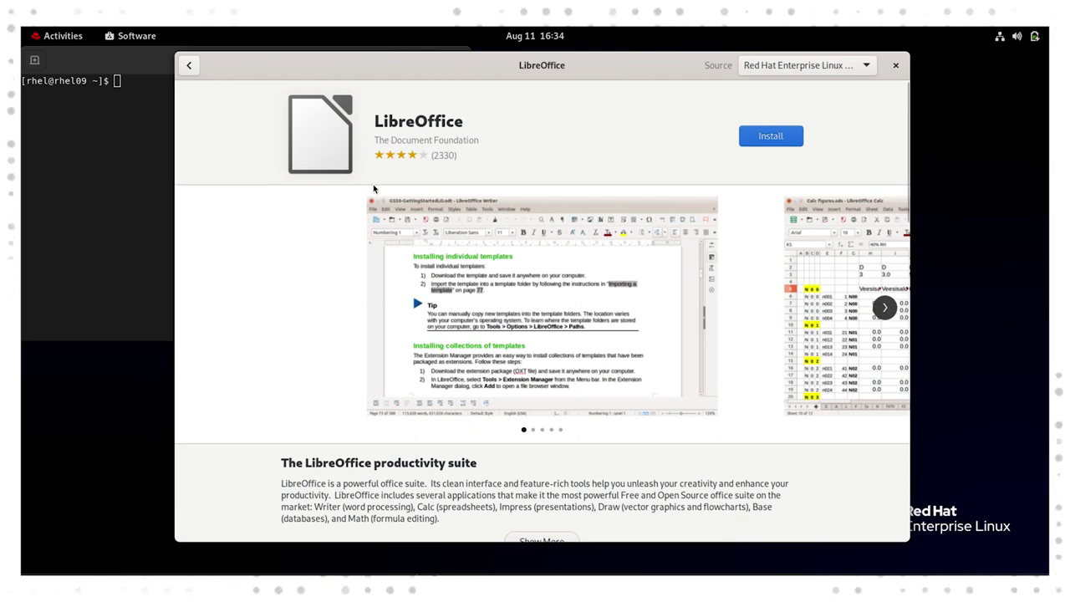
scroll(350, 241, down, 5)
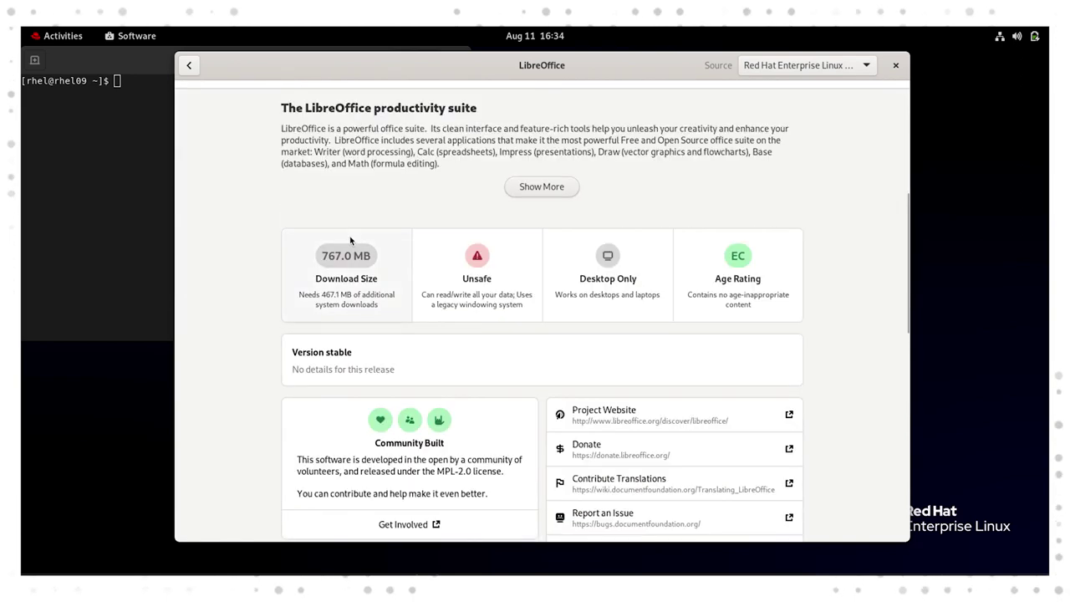
scroll(351, 240, down, 5)
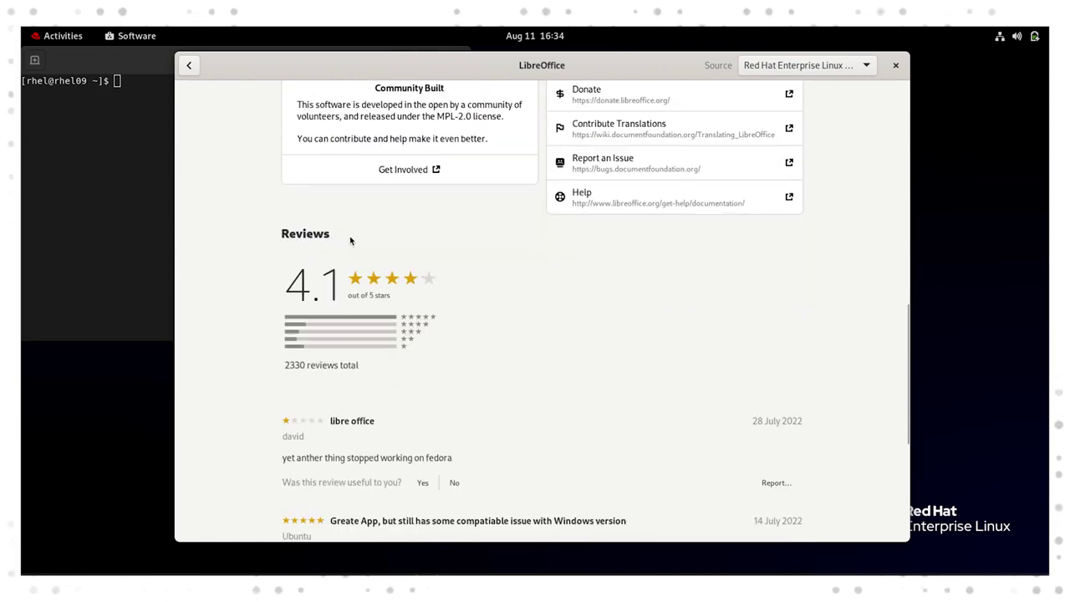
scroll(350, 241, up, 10)
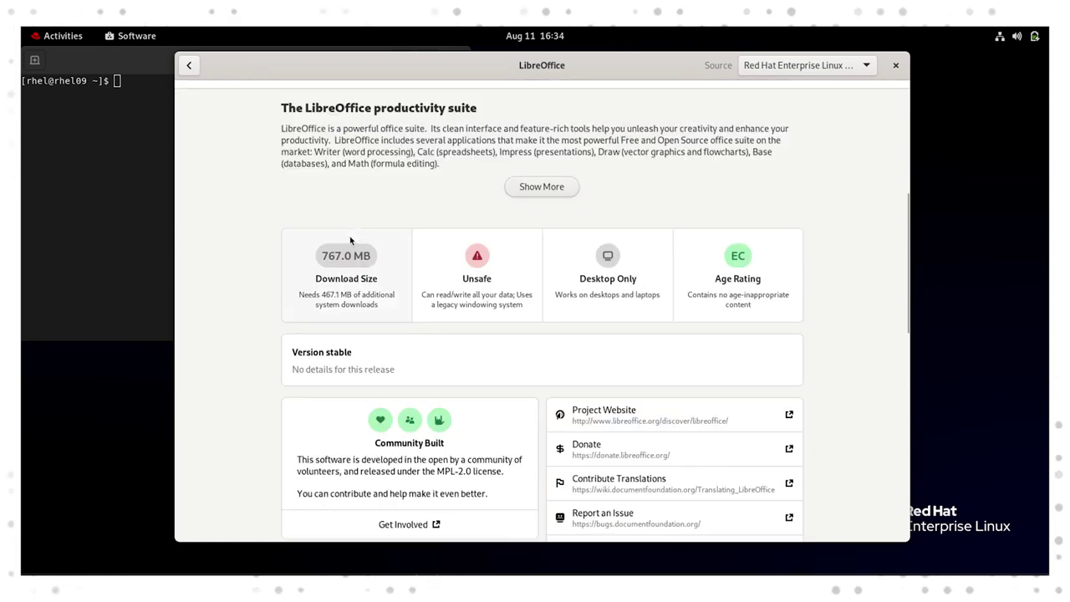
scroll(349, 236, up, 3)
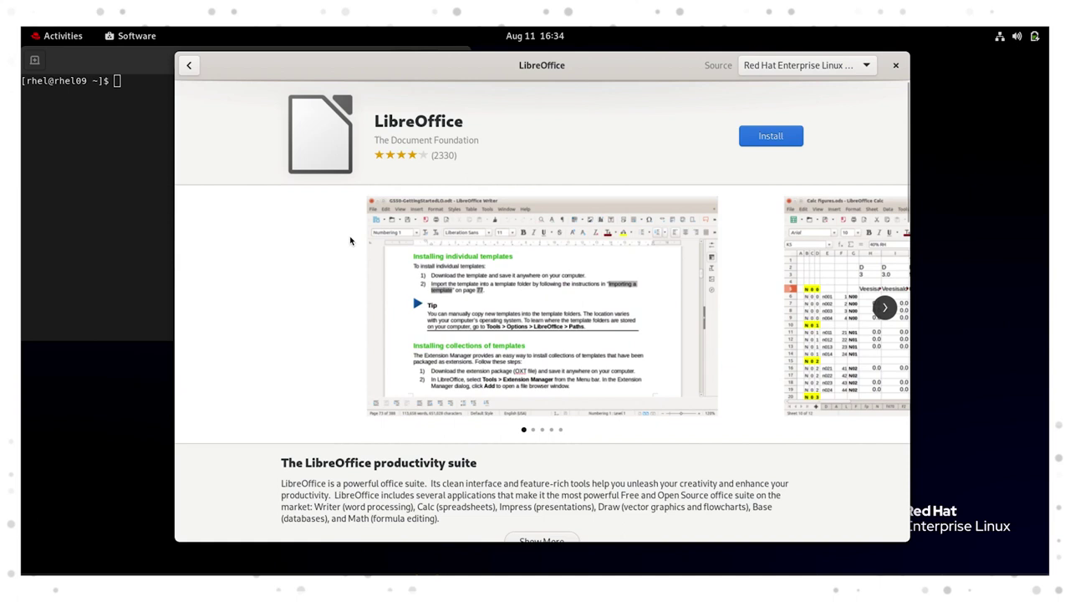
click(884, 308)
click(883, 308)
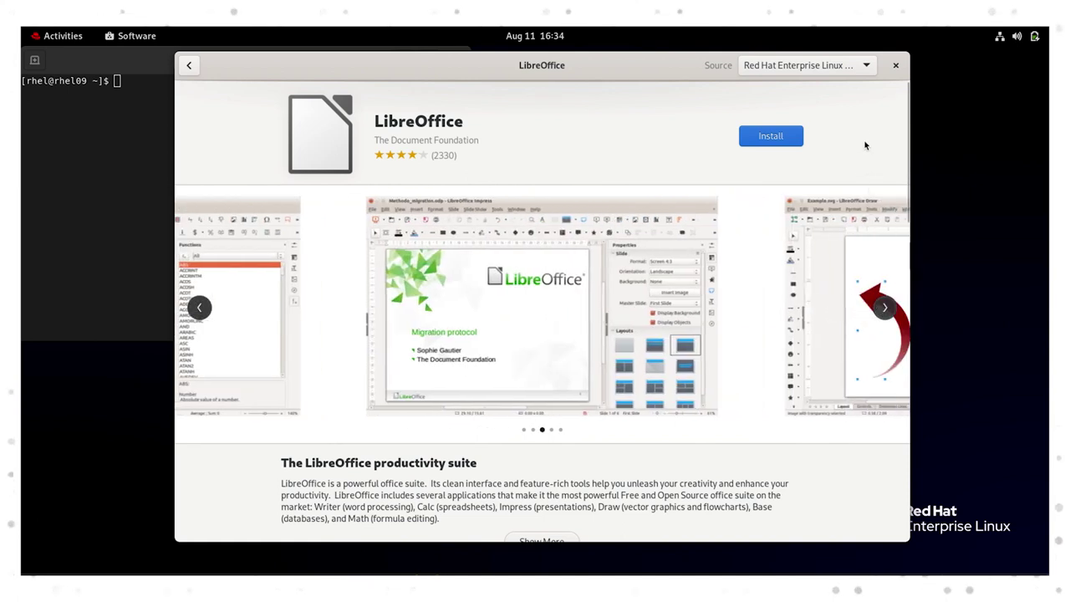
click(860, 67)
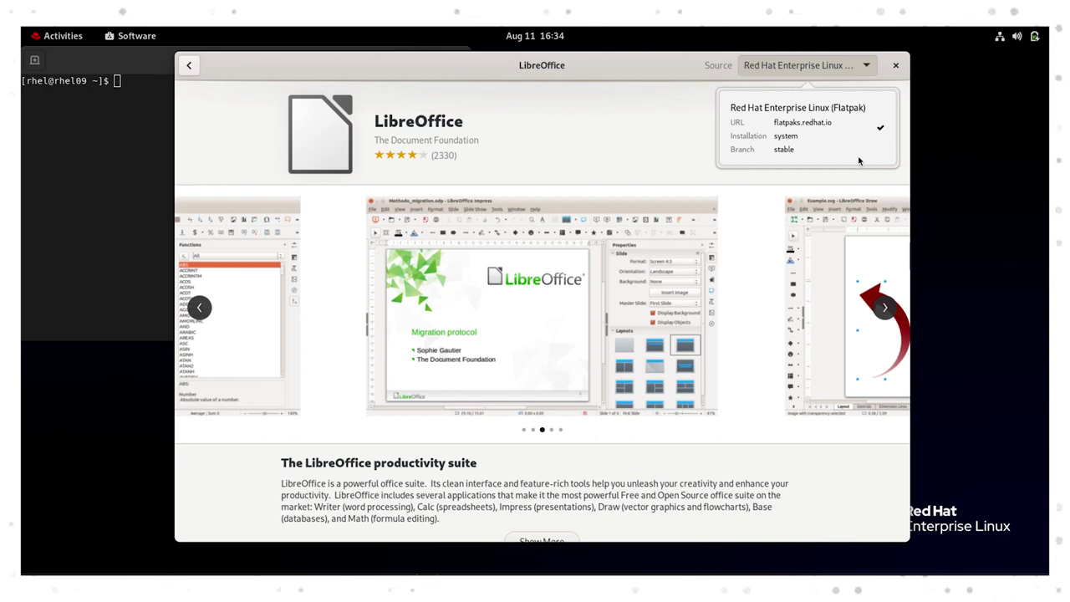
click(190, 65)
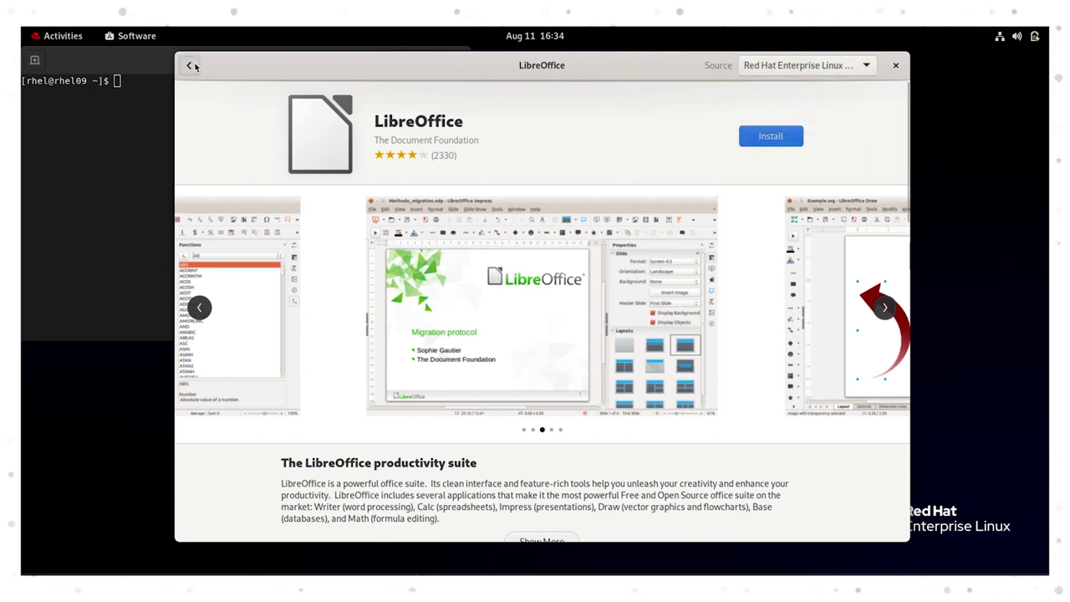
click(192, 66)
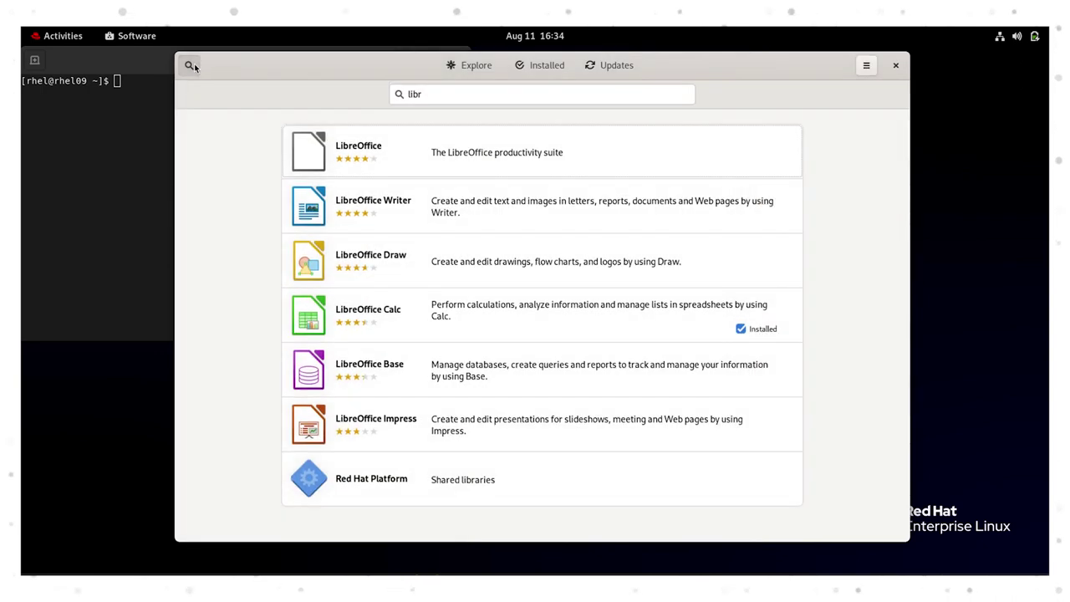
Open LibreOffice Writer, confirm its source is Red Hat Enterprise Linux (RPM), and install it.
click(294, 218)
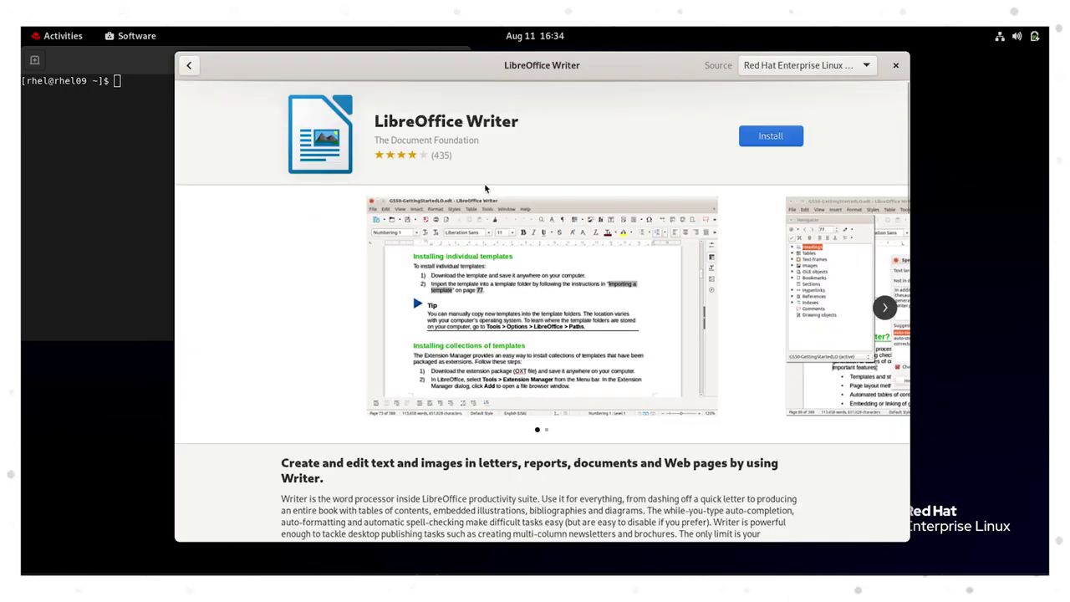
click(748, 72)
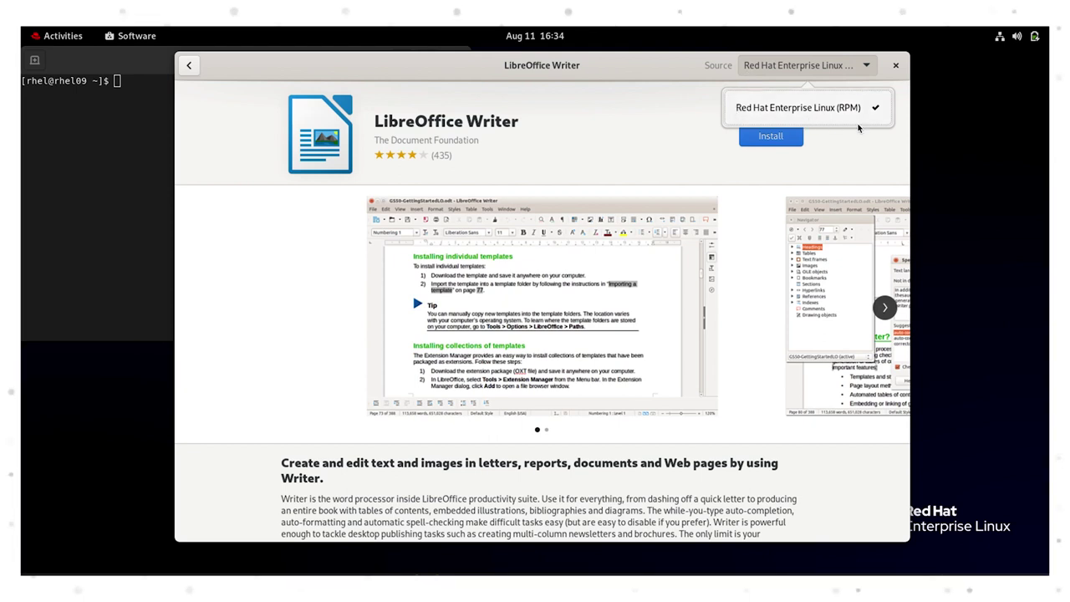
click(843, 171)
click(785, 137)
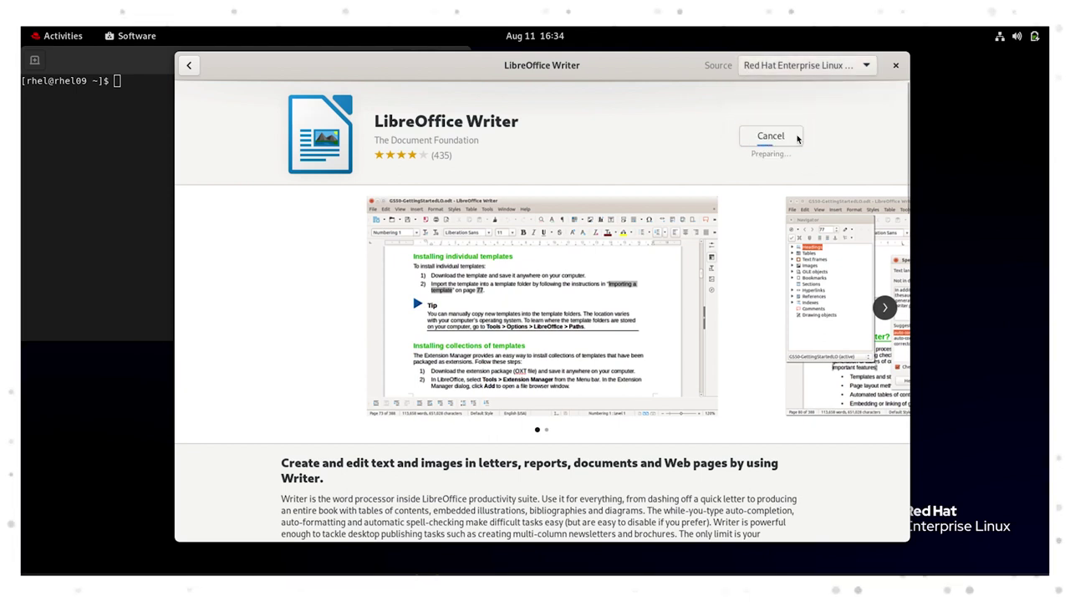